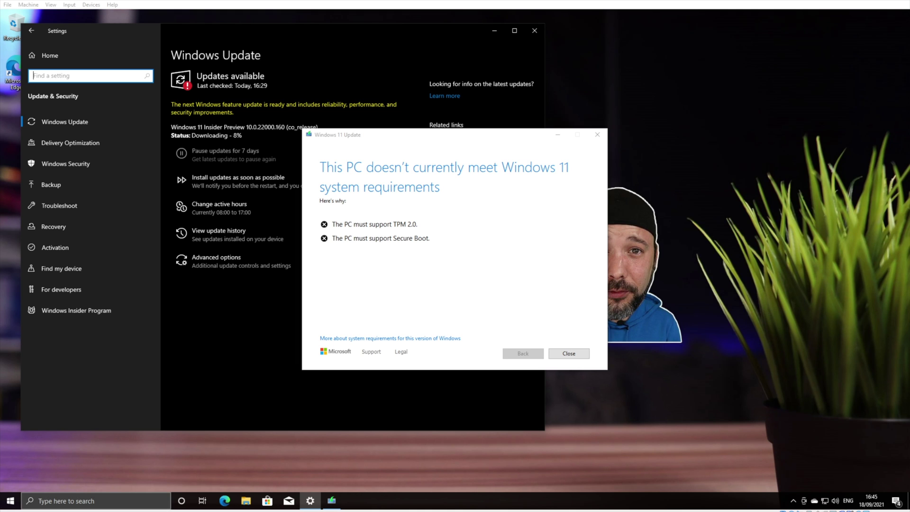
Find 'reg' in Windows search and launch Registry Editor.
click(55, 500)
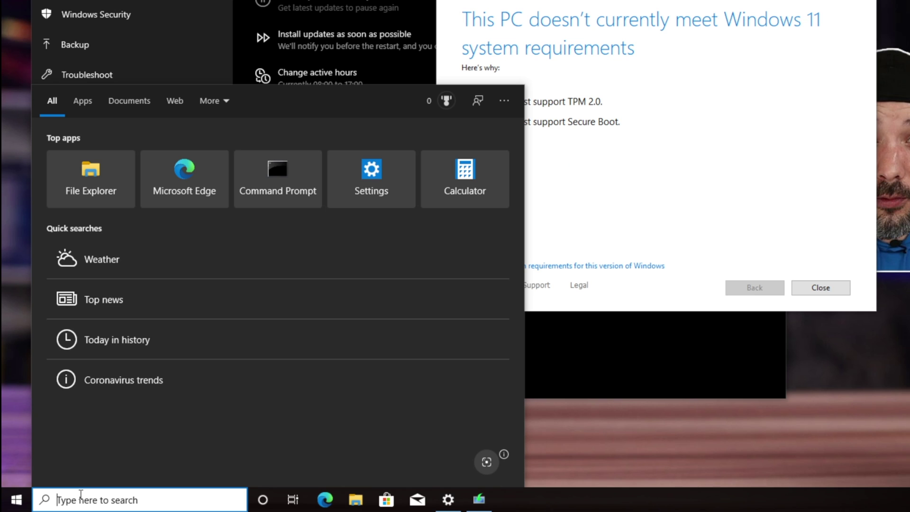
text(re)
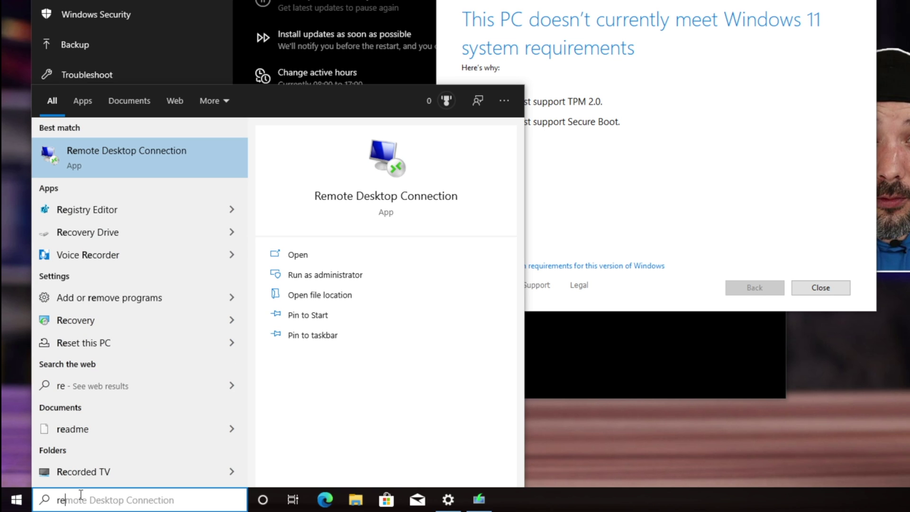
text(g)
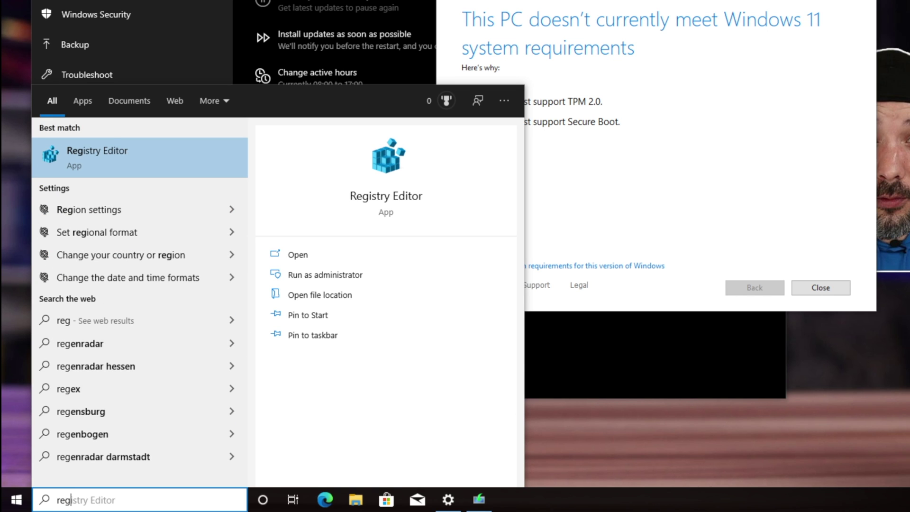
click(129, 162)
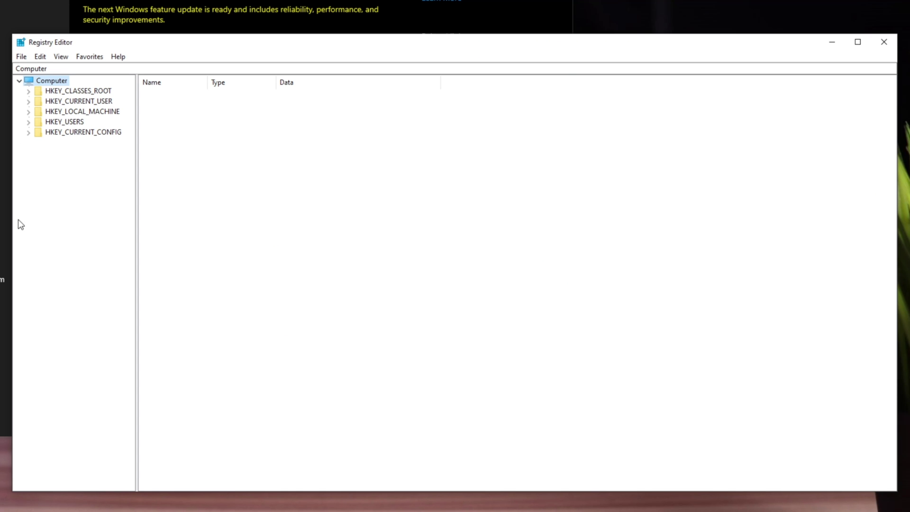
Create a new key named LabConfig under HKEY_LOCAL_MACHINE\SYSTEM\Setup.
click(28, 111)
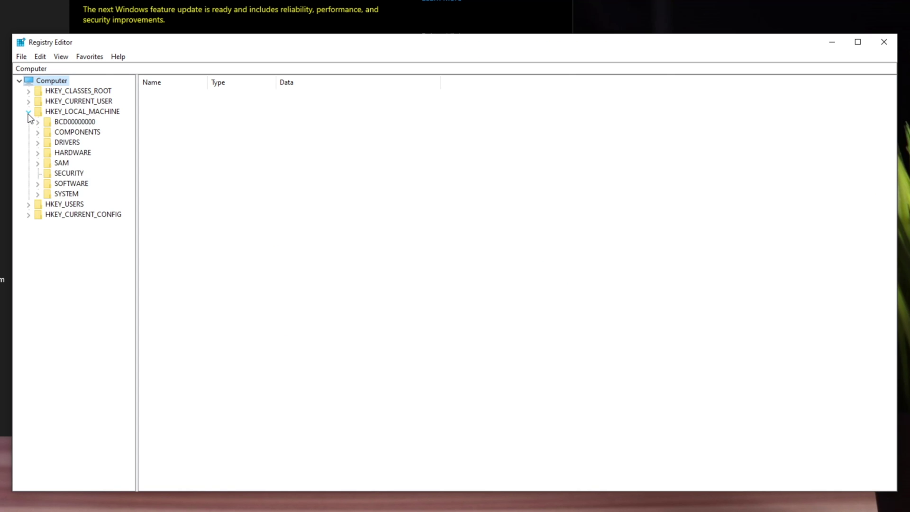
click(38, 194)
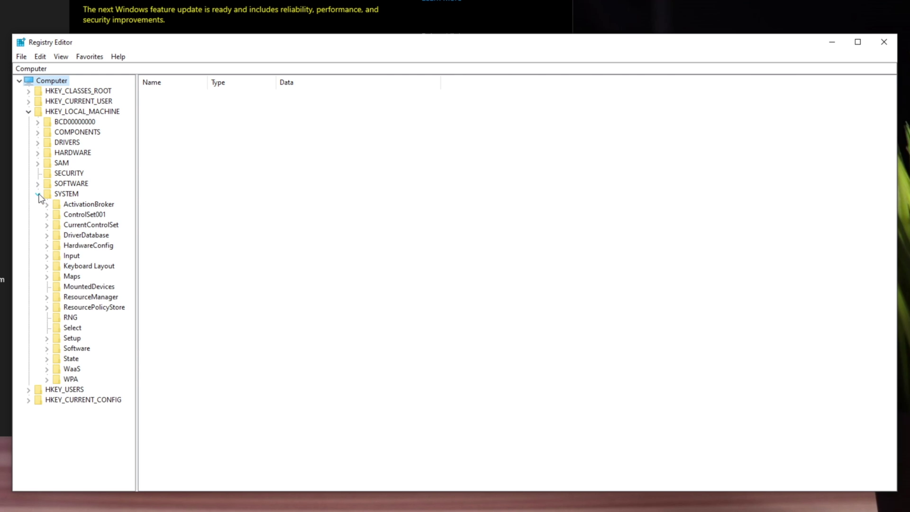
click(46, 338)
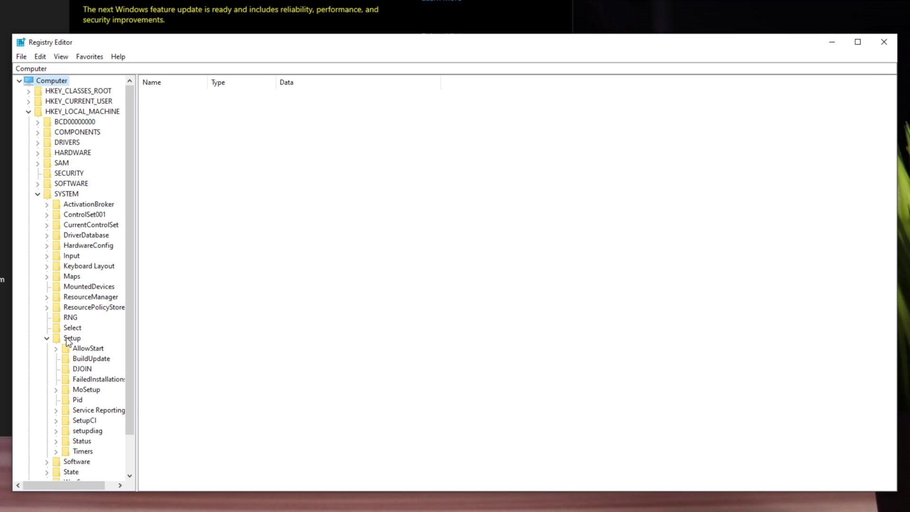
right_click(69, 339)
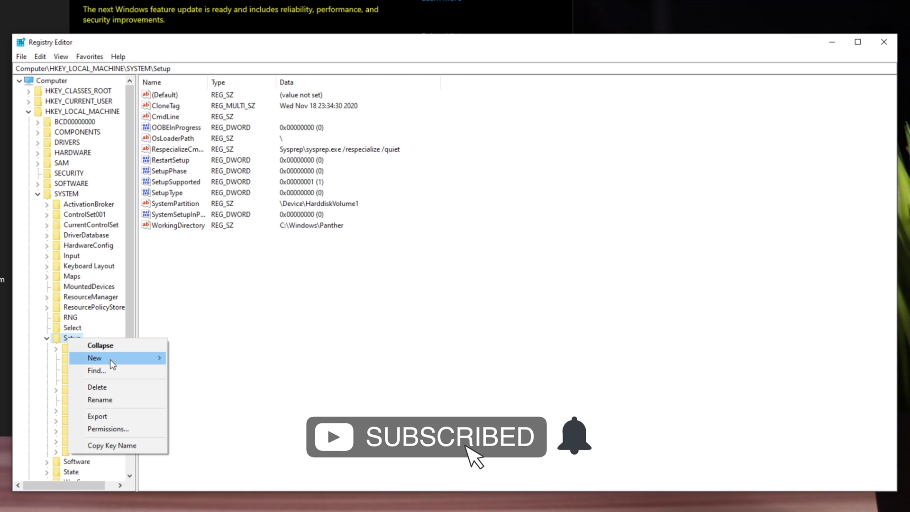
mouse_move(112, 359)
click(206, 361)
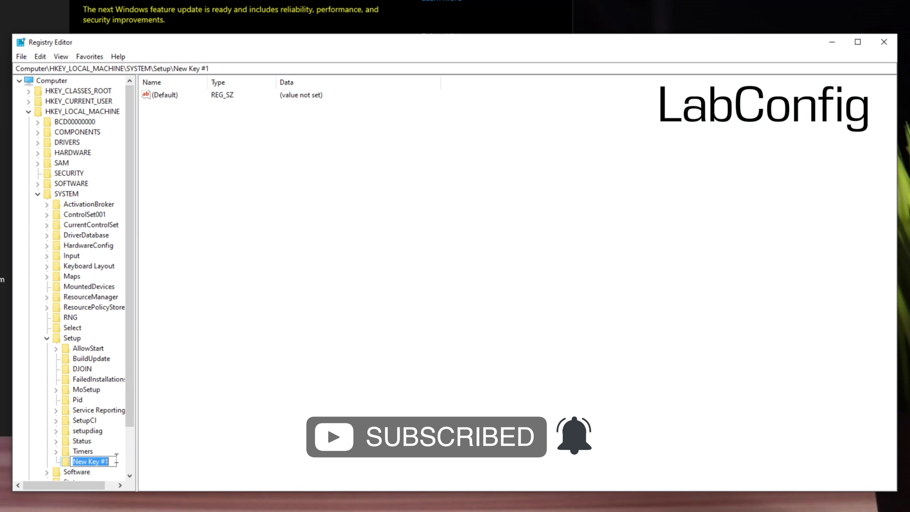
text(Lab)
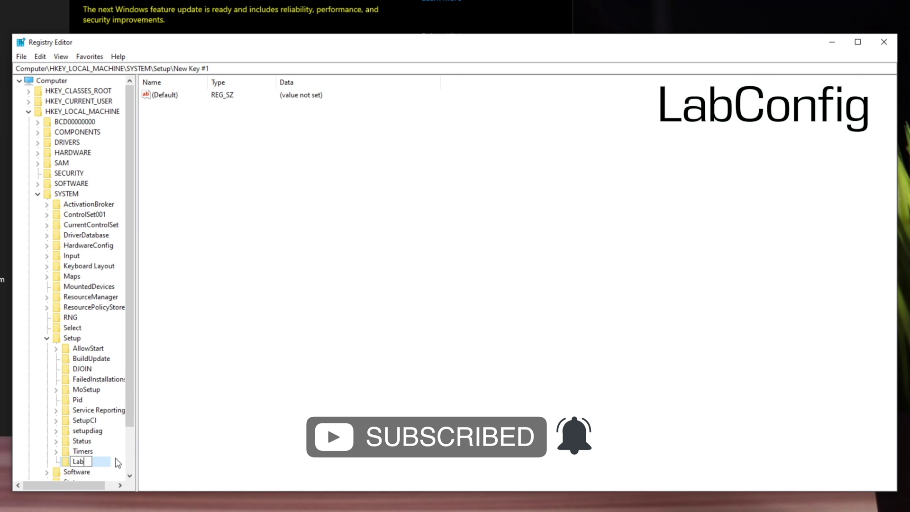
text(Config)
Confirm the LabConfig key name and add DWORD (32-bit) values BypassTPMCheck and BypassRAMCheck.
key(Return)
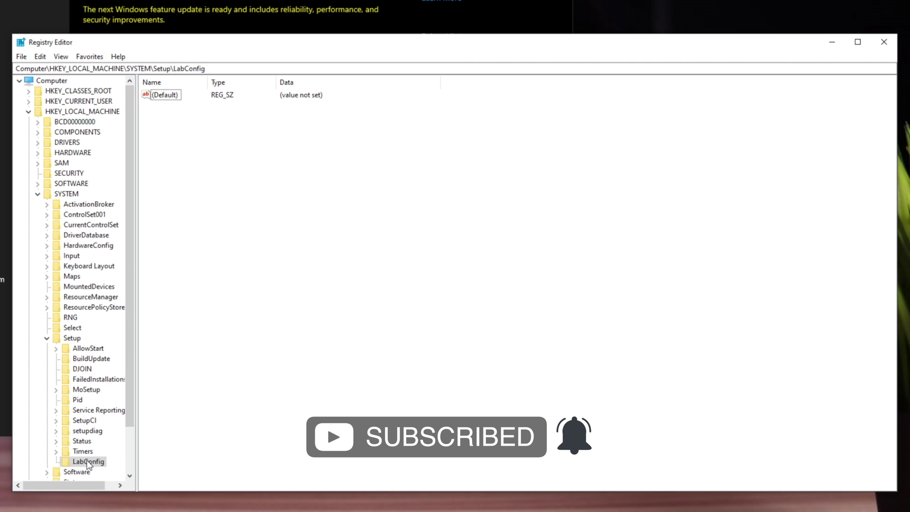
right_click(242, 165)
mouse_move(281, 174)
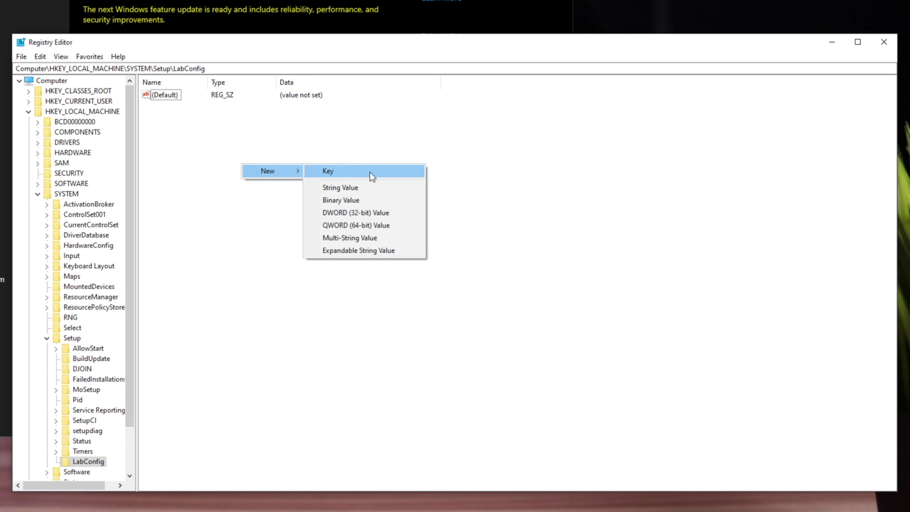
click(365, 211)
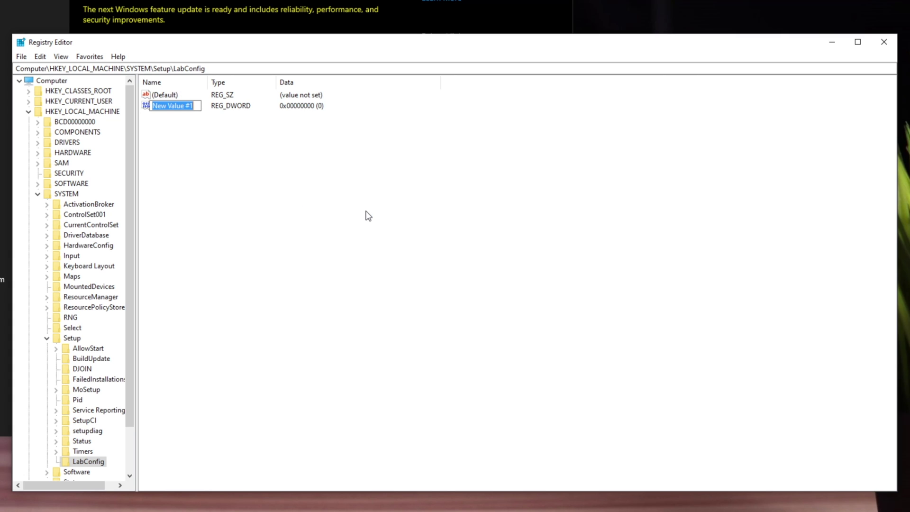
text(By)
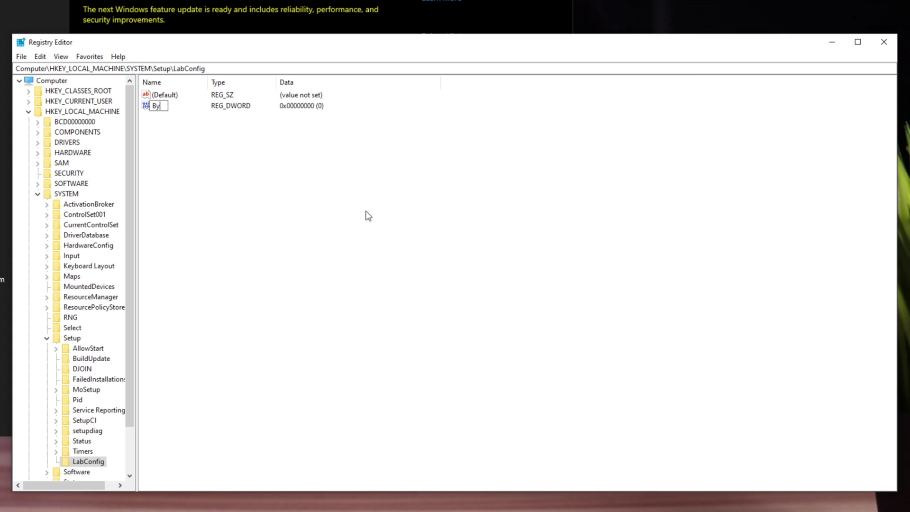
text(passTPMCheck)
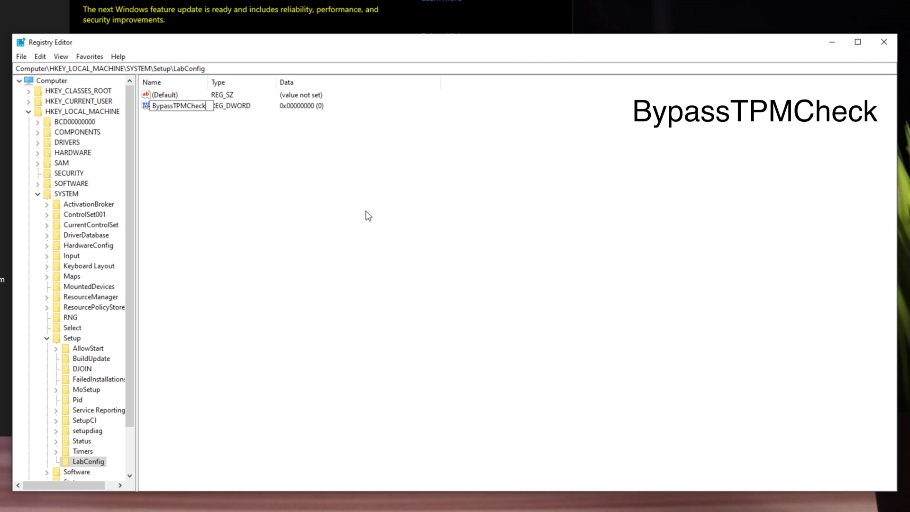
right_click(211, 194)
mouse_move(264, 201)
click(337, 241)
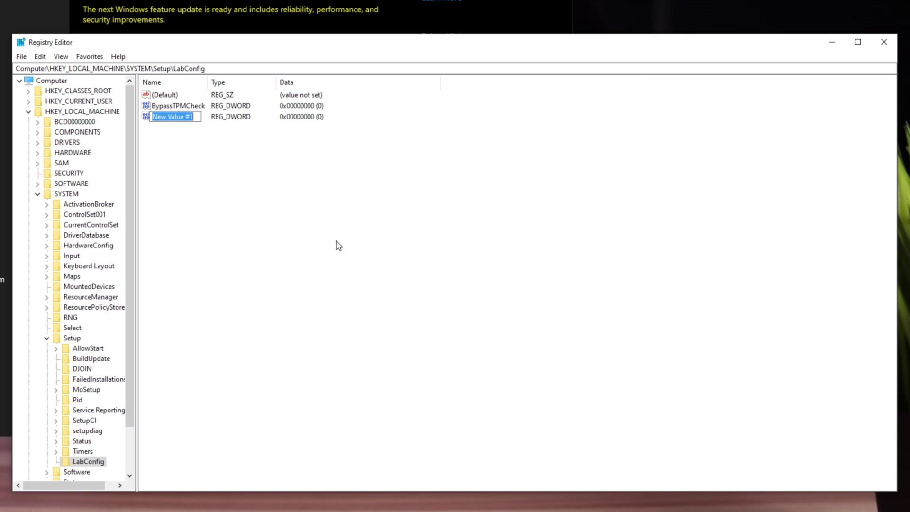
text(Bypass)
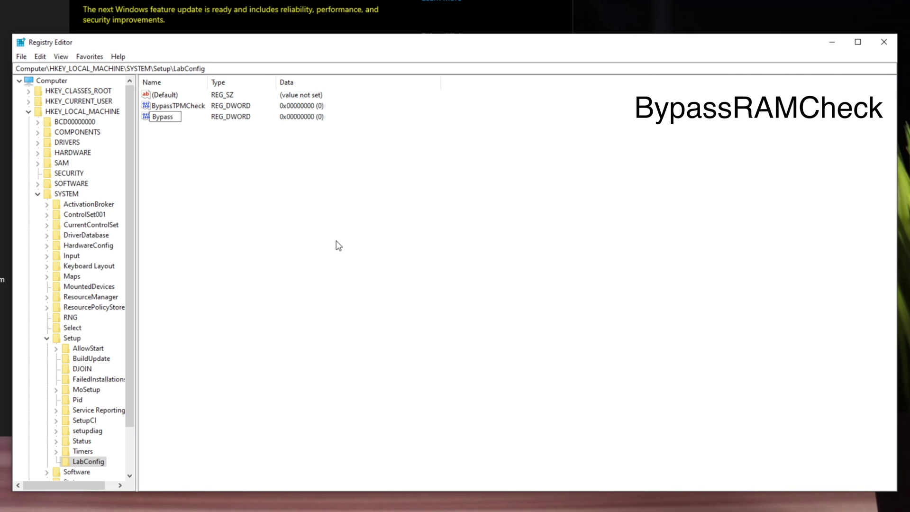
text(RAMCheck)
key(Return)
Add a third DWORD (32-bit) value named BypassSecureBootCheck.
right_click(314, 201)
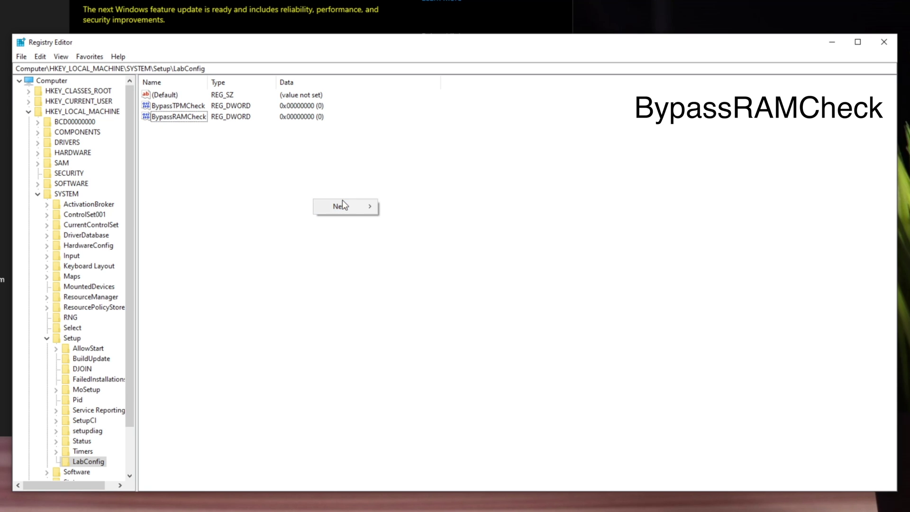
mouse_move(342, 206)
click(421, 243)
text(BypassSecureBoot)
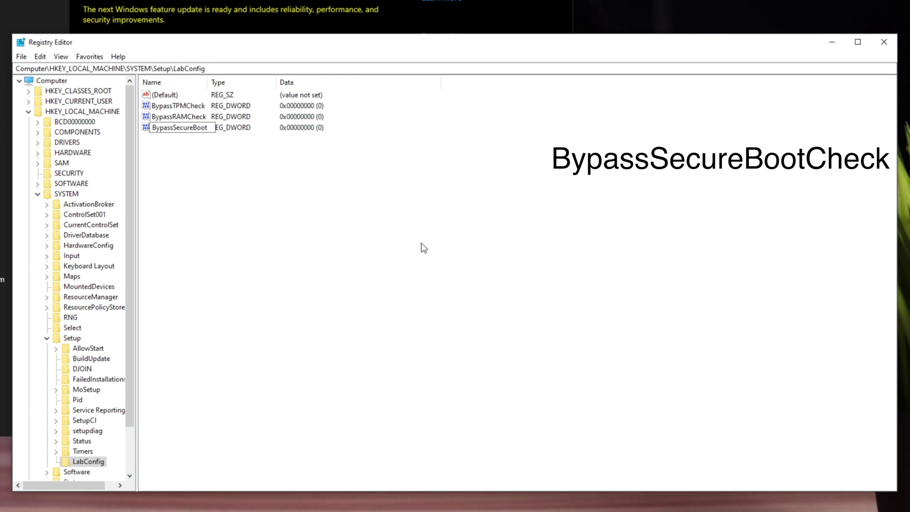
text(Check)
key(Return)
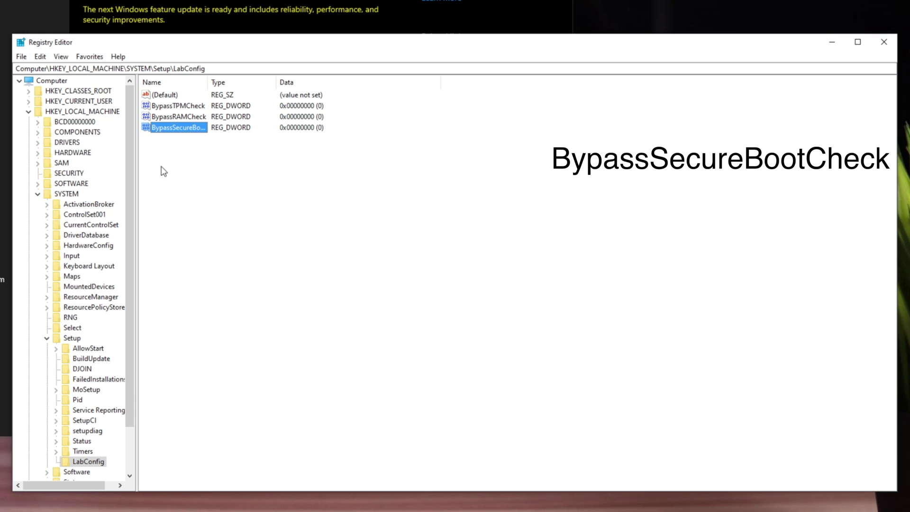
Change BypassTPMCheck's value data to 1.
right_click(173, 103)
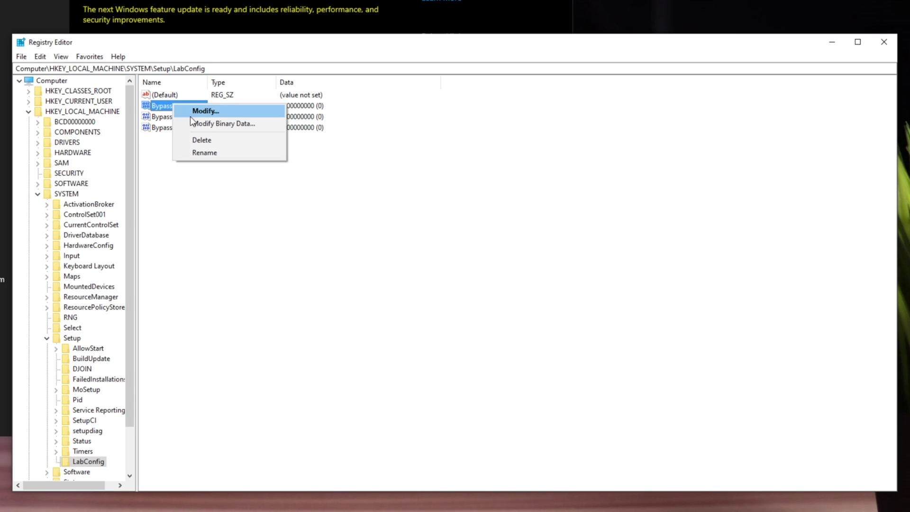
click(218, 113)
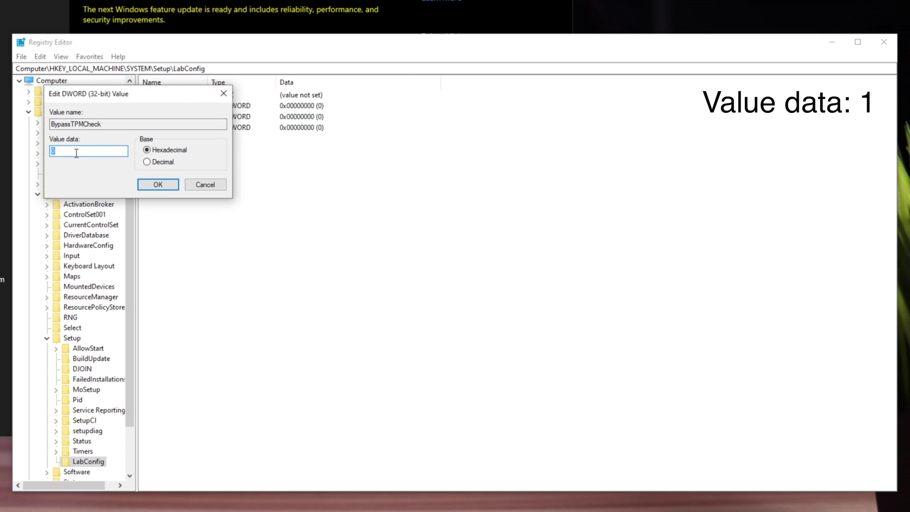
click(76, 153)
key(BackSpace)
text(1)
click(158, 184)
Set BypassRAMCheck and BypassSecureBootCheck value data to 1 as well.
right_click(171, 118)
click(203, 125)
text(1)
click(158, 184)
right_click(181, 128)
click(203, 136)
text(1)
click(158, 188)
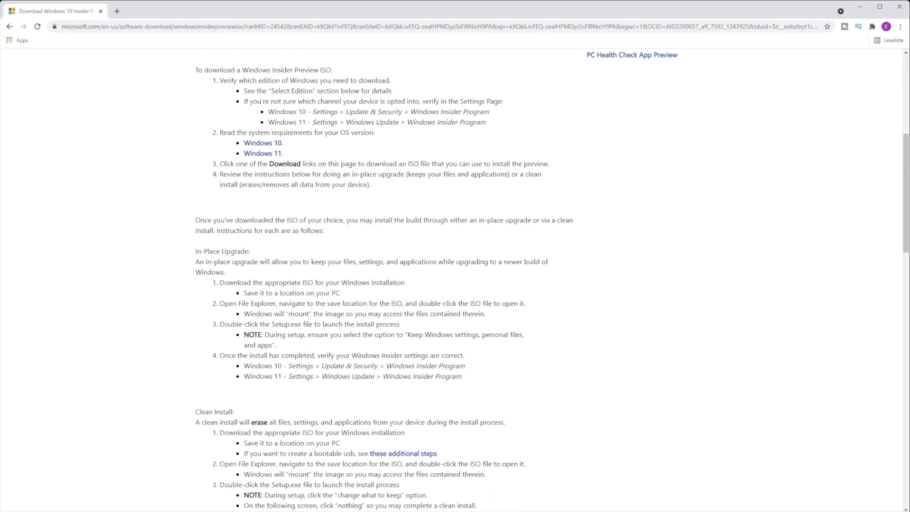
Select the Windows 11 Insider Preview (Beta Channel) edition on the download page and confirm it.
scroll(387, 279, down, 12)
scroll(455, 280, down, 1)
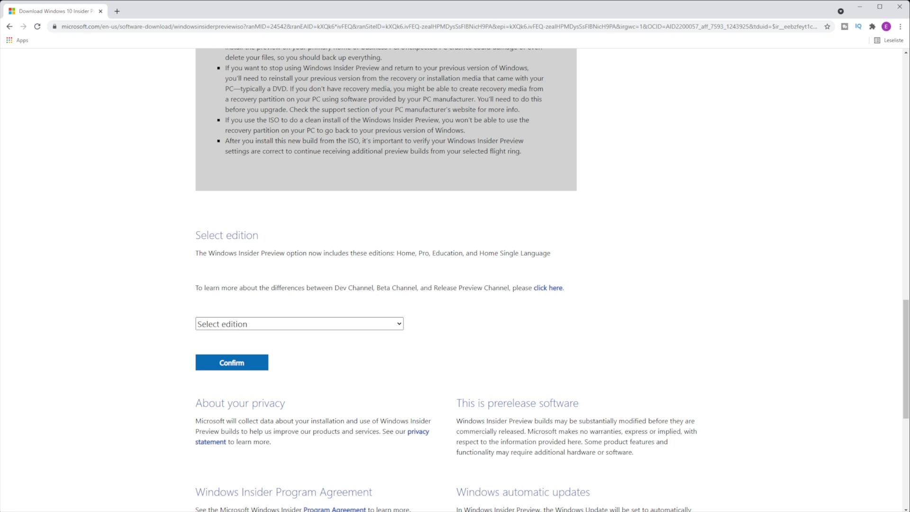
click(299, 324)
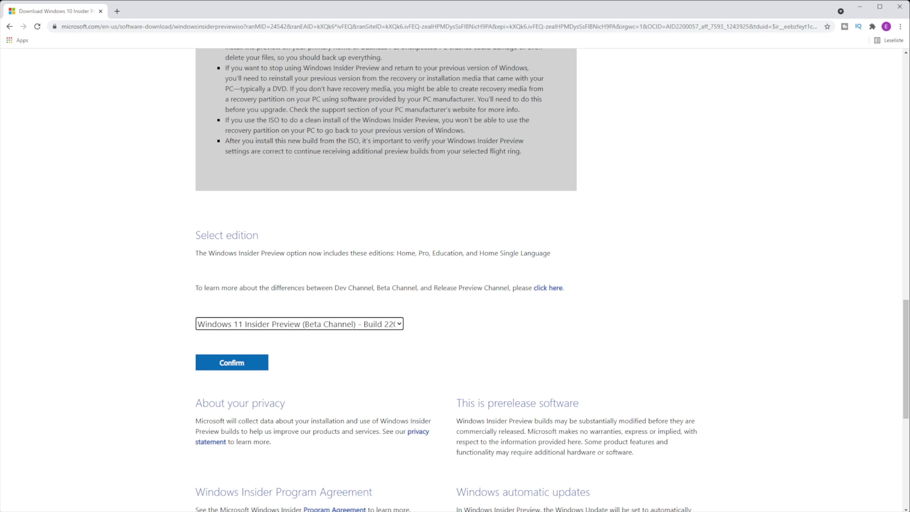
click(232, 362)
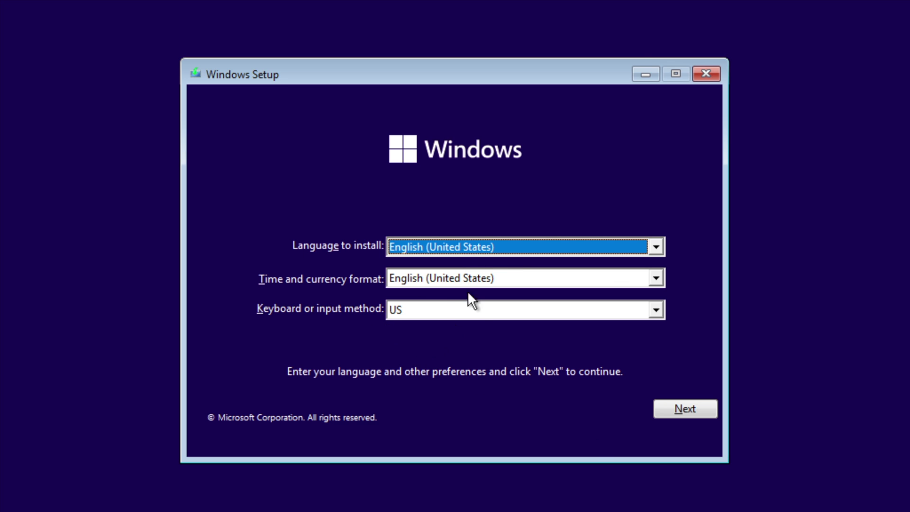
Accept the language settings, choose Install now and continue with Windows 11 Home.
click(694, 408)
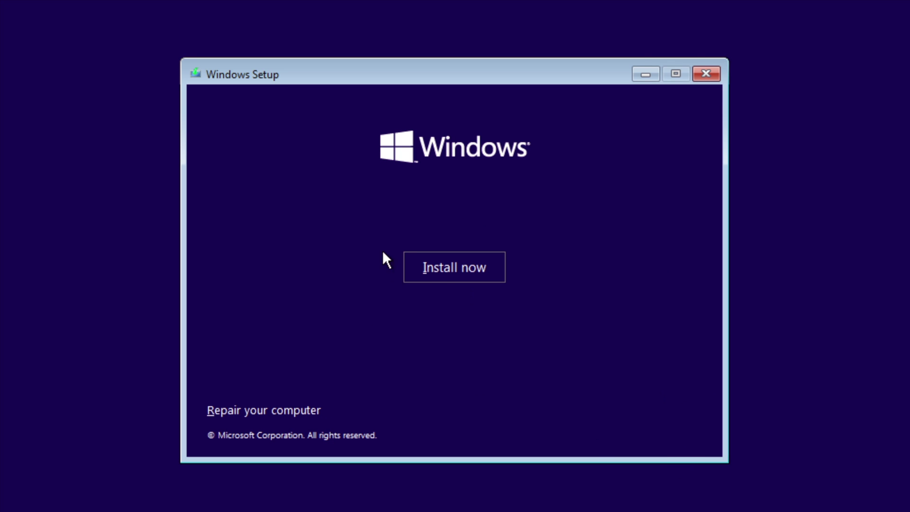
click(451, 269)
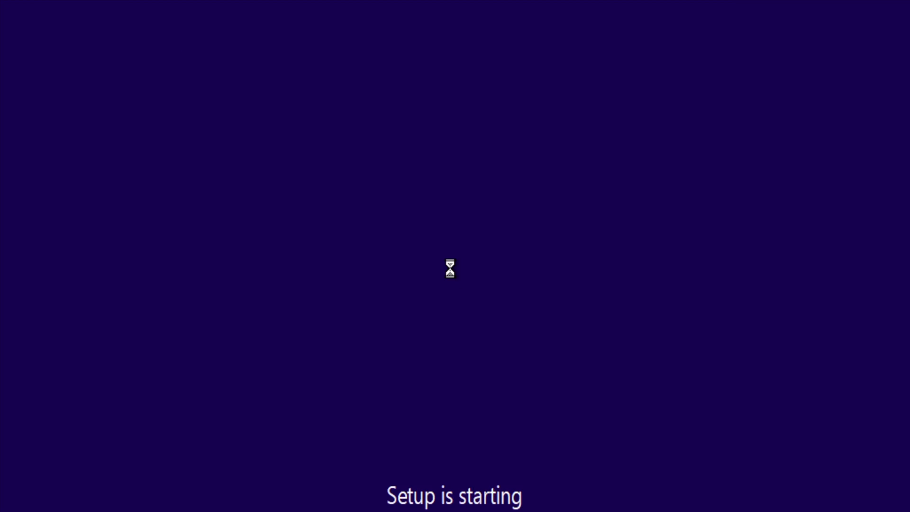
click(687, 413)
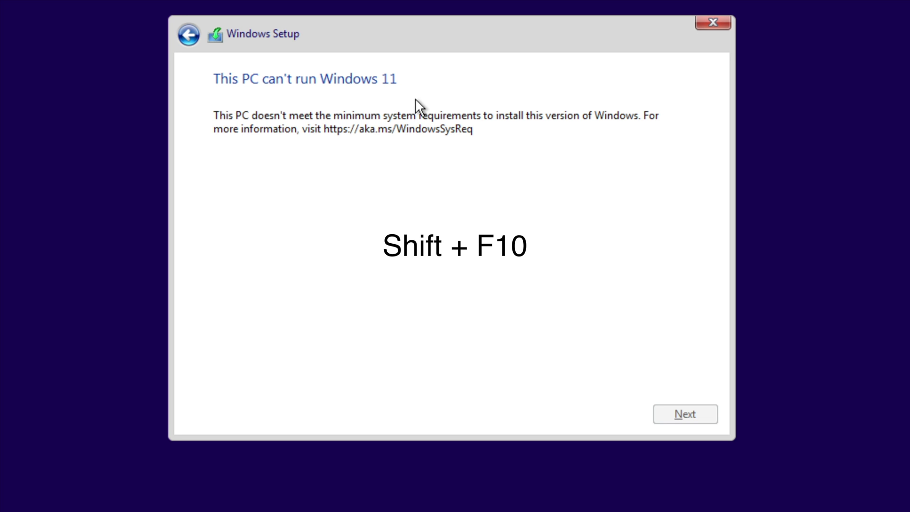
Open a command prompt with Shift+F10 and run regedit.
key(shift+F10)
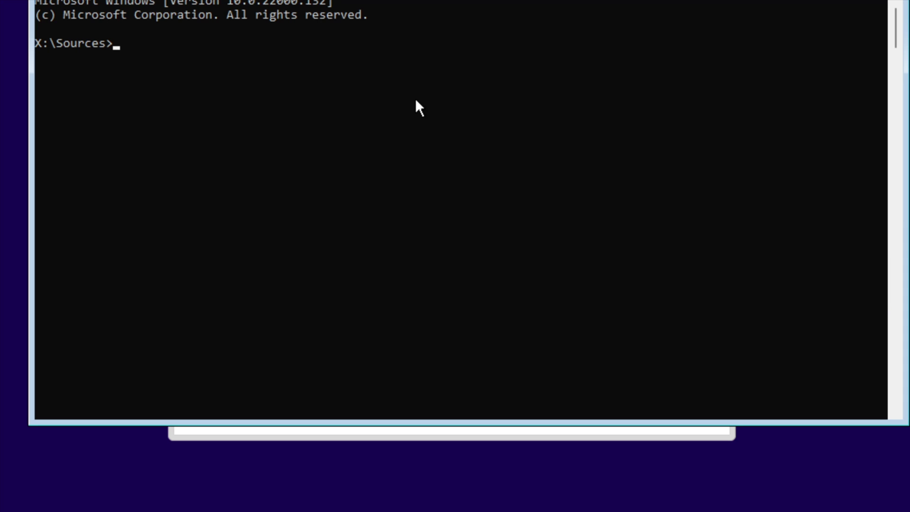
text(regedit)
key(Return)
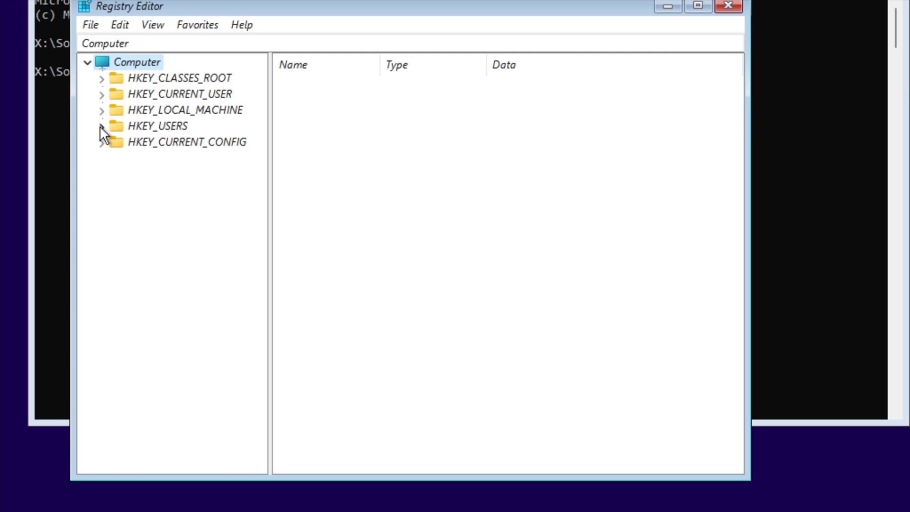
Expand HKEY_LOCAL_MACHINE\SYSTEM\Setup and add a new subkey named LabConfig.
click(102, 111)
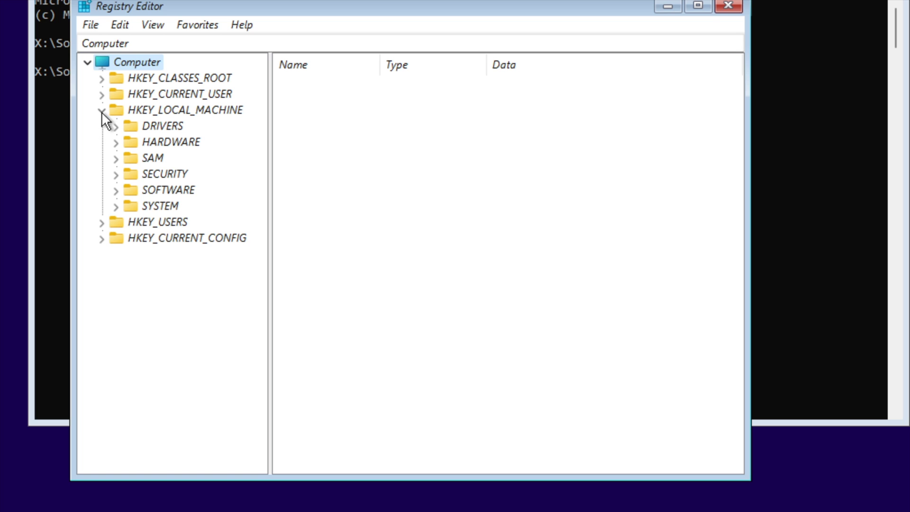
click(114, 208)
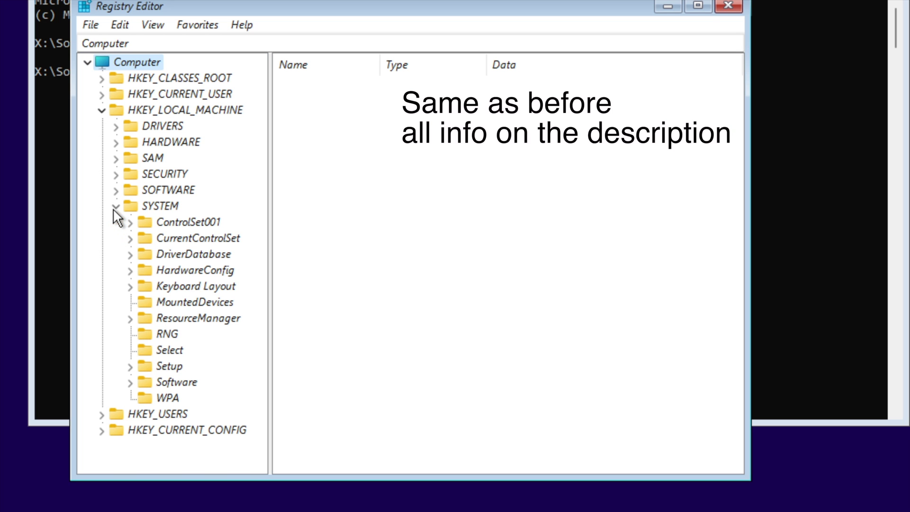
click(130, 367)
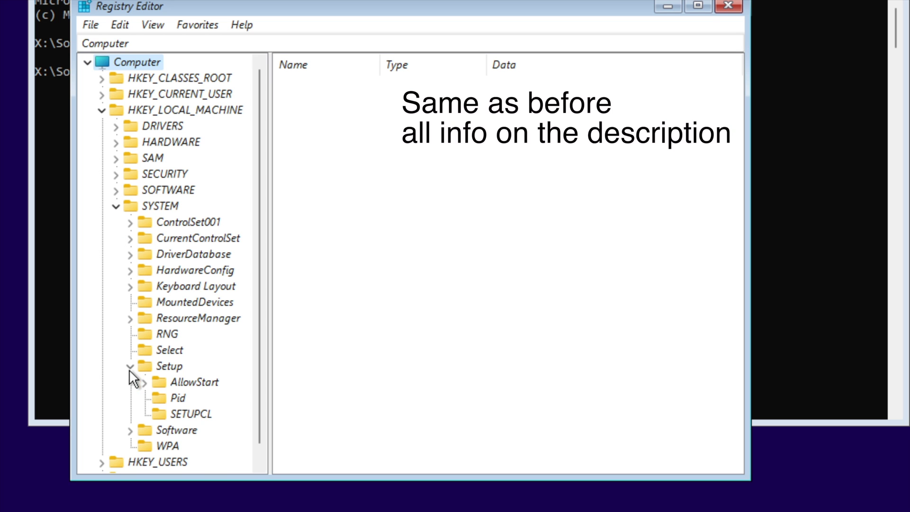
click(166, 367)
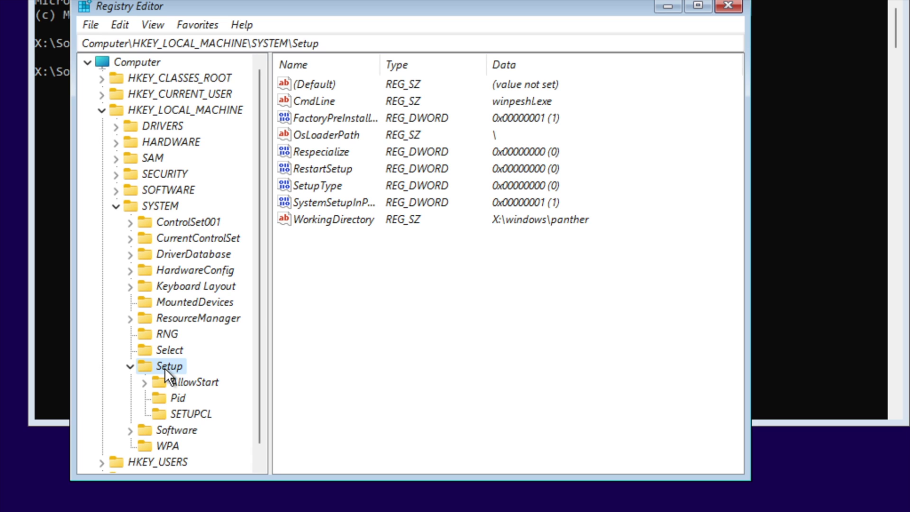
right_click(164, 368)
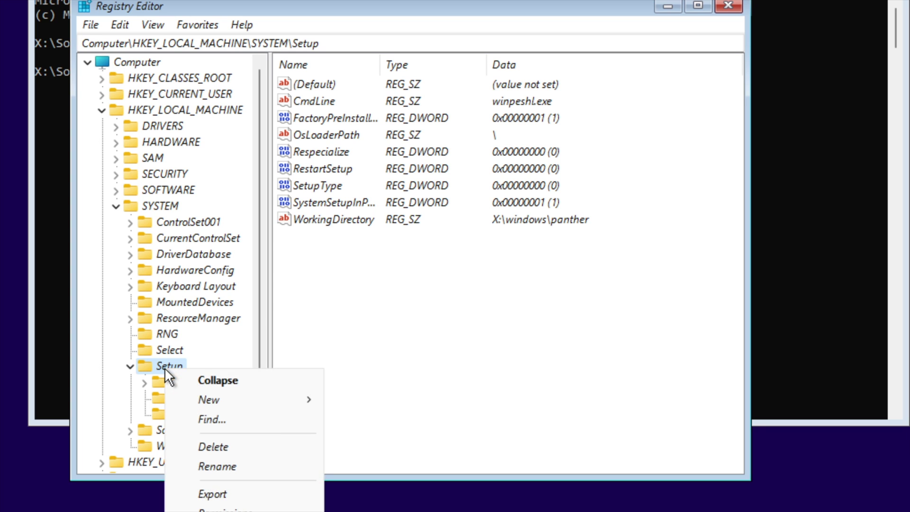
click(380, 370)
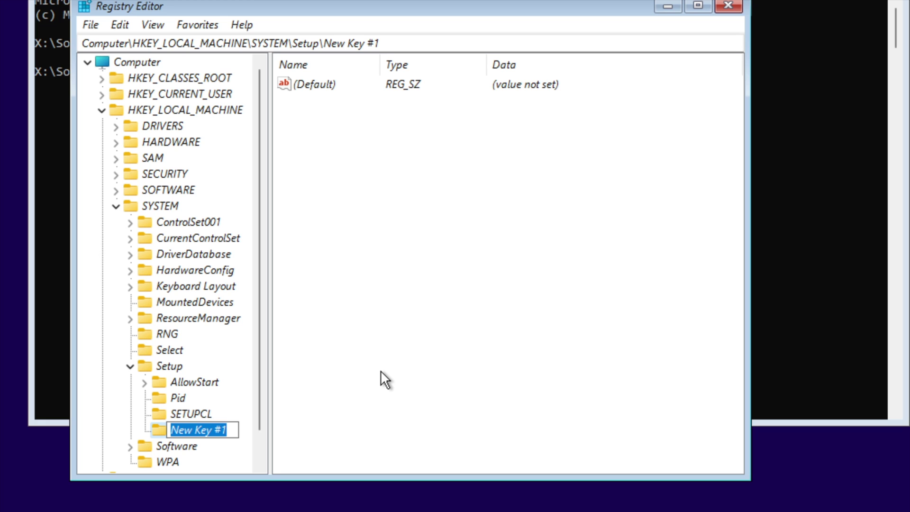
text(LabC)
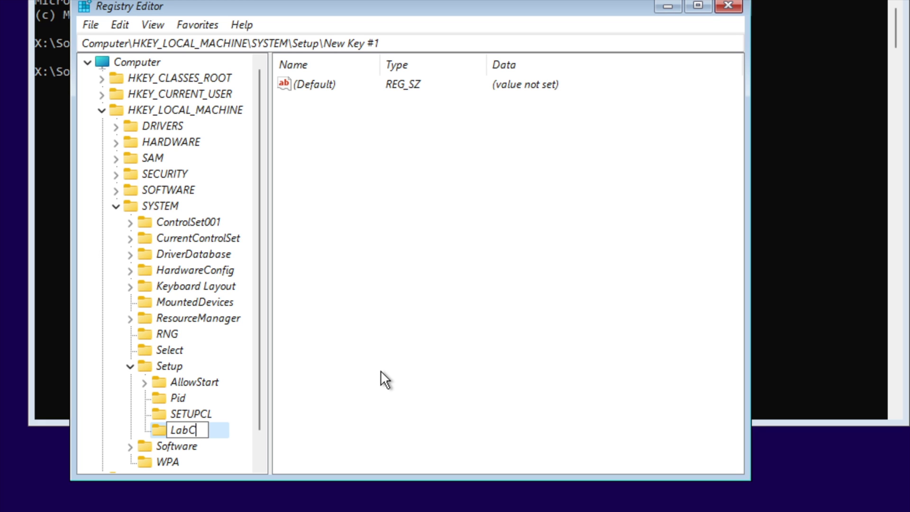
text(onfig)
key(Return)
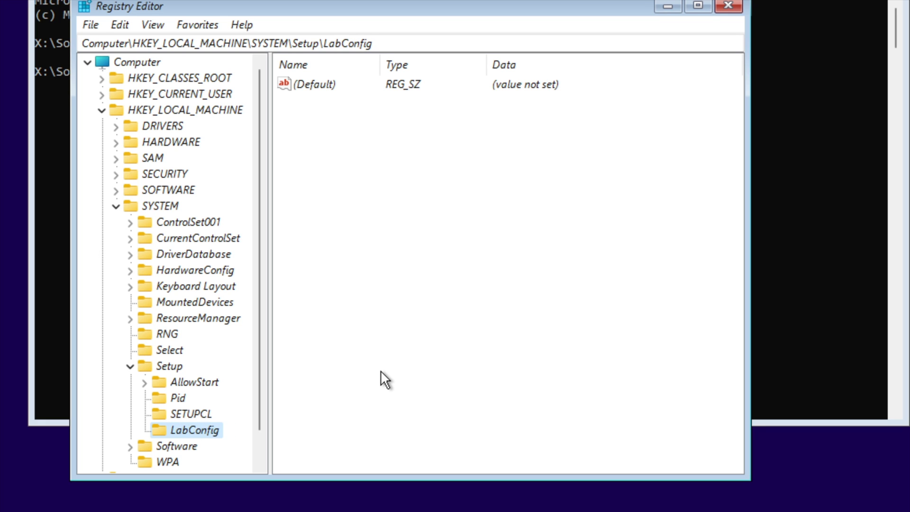
Add a DWORD (32-bit) value BypassTPMCheck to LabConfig with data 1.
right_click(391, 213)
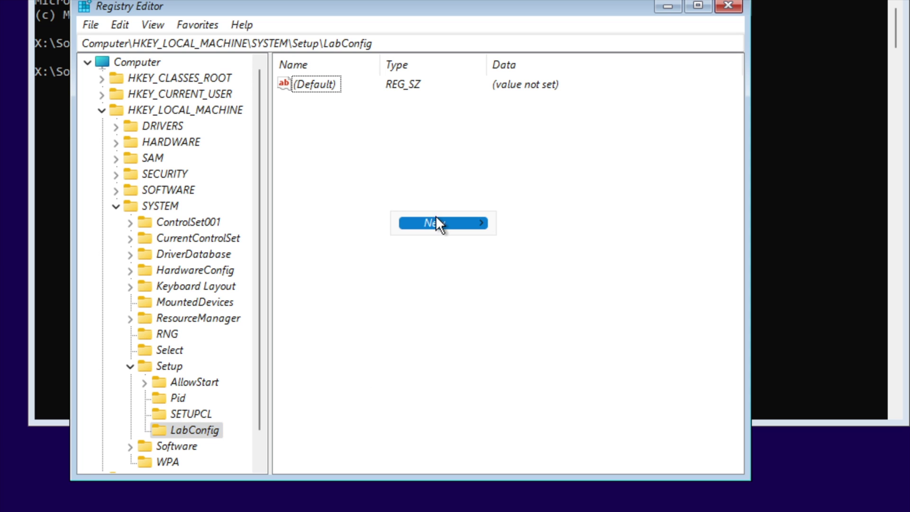
mouse_move(437, 222)
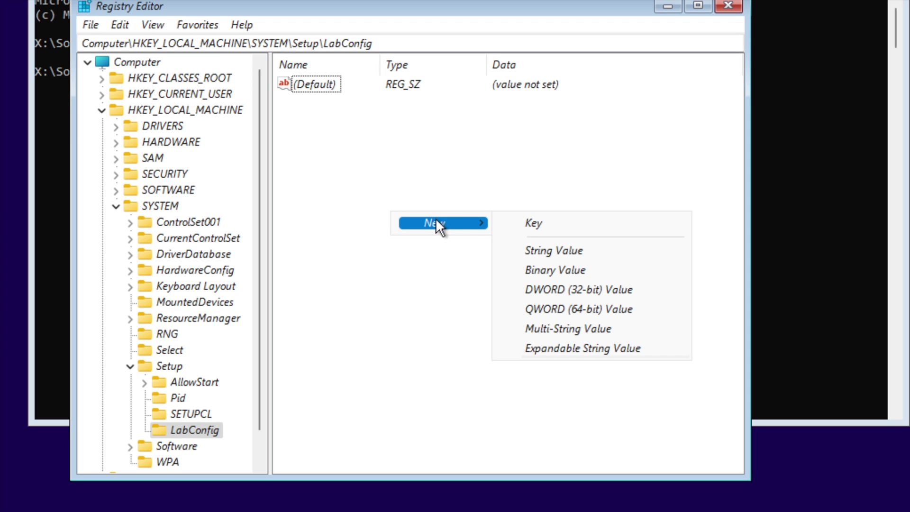
click(562, 290)
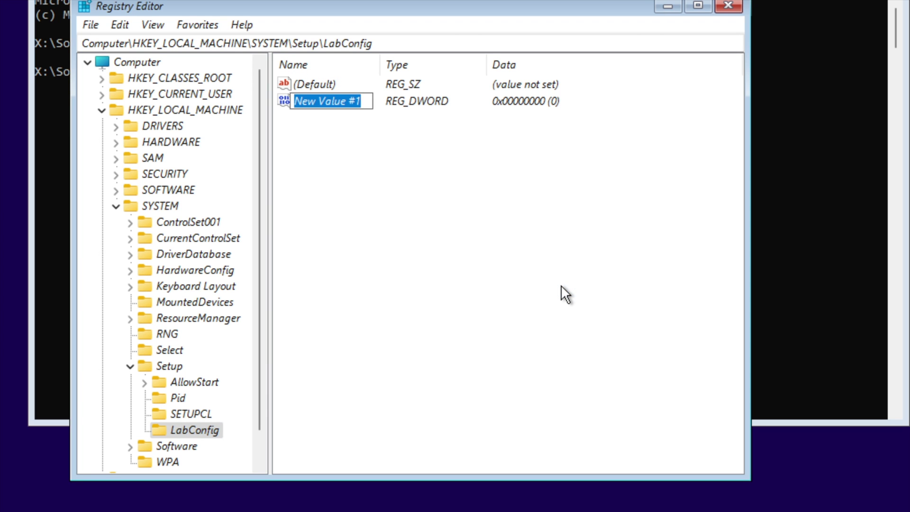
text(BypassTPM)
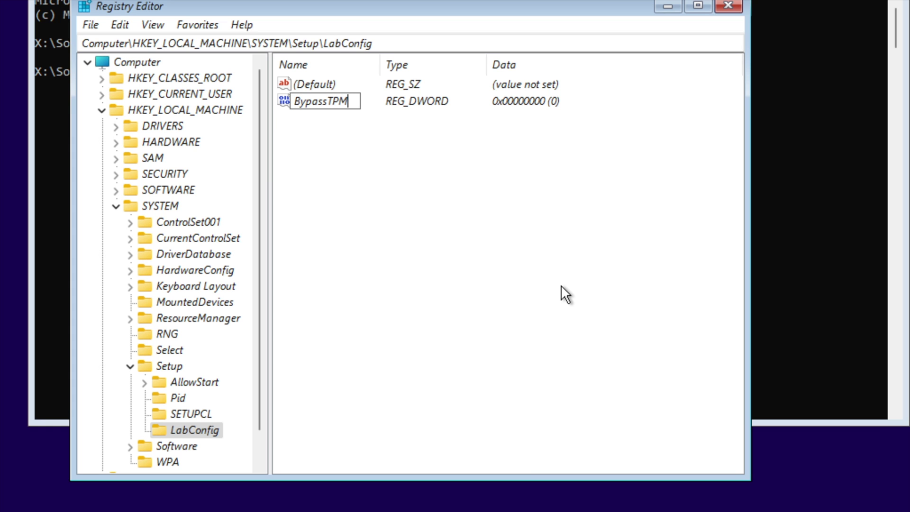
text(Check)
key(Return)
double_click(331, 99)
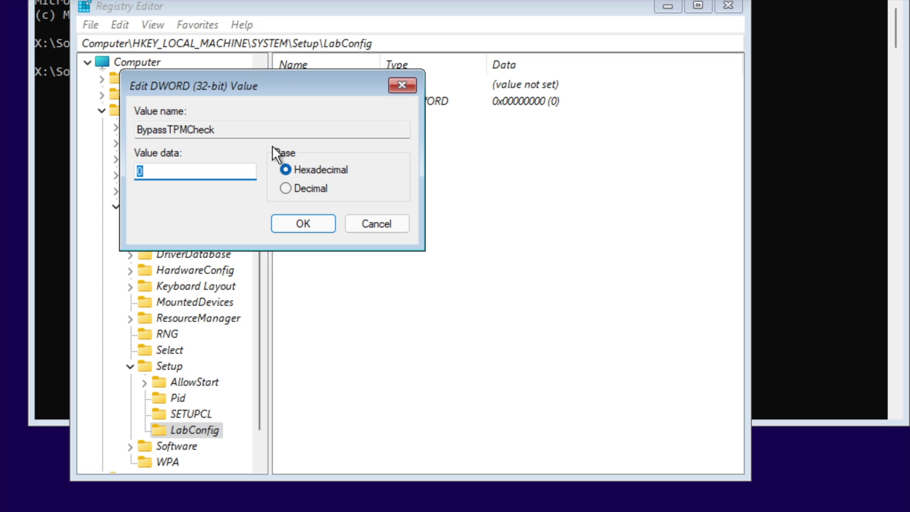
text(1)
key(Return)
Add a DWORD (32-bit) value BypassRAMCheck with data 1.
right_click(336, 189)
mouse_move(390, 199)
click(538, 267)
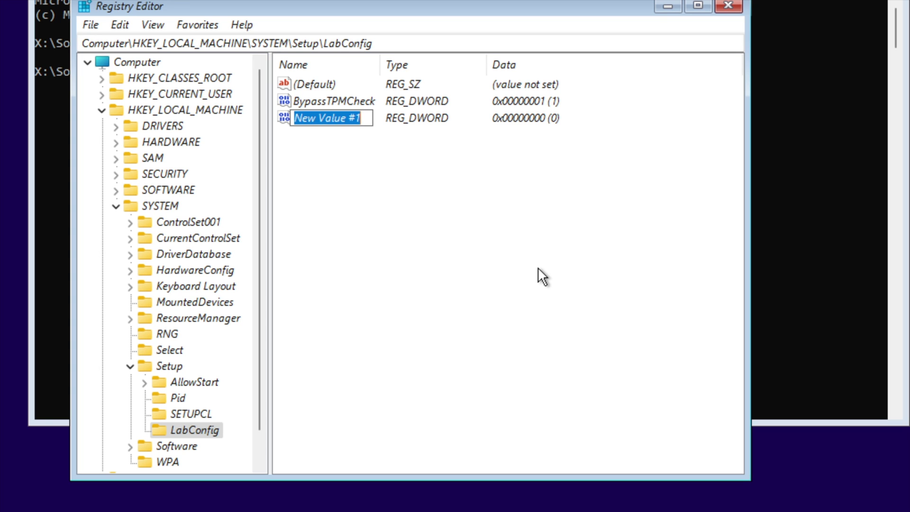
text(BypassRA)
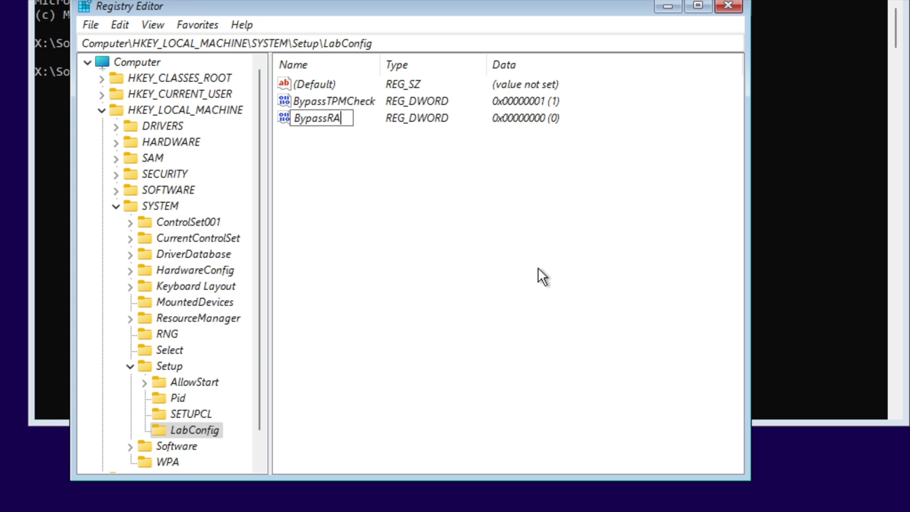
text(MCheck)
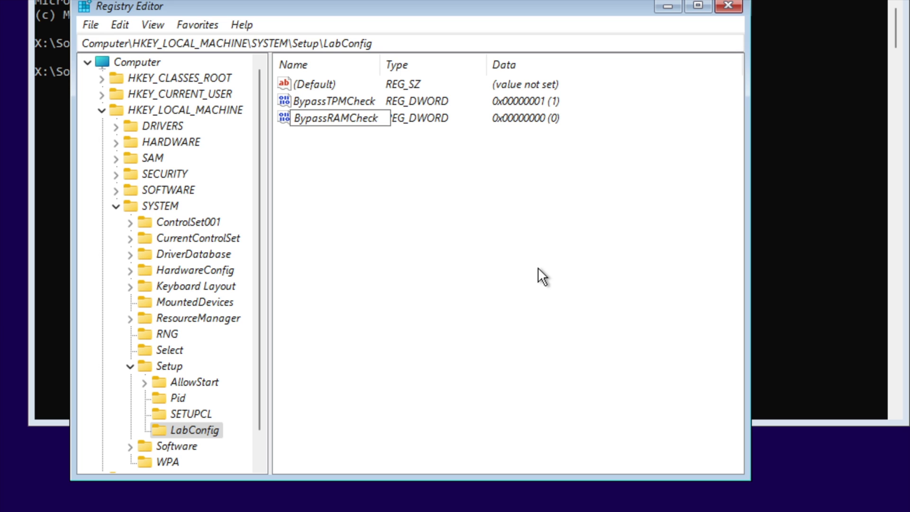
key(Return)
double_click(342, 121)
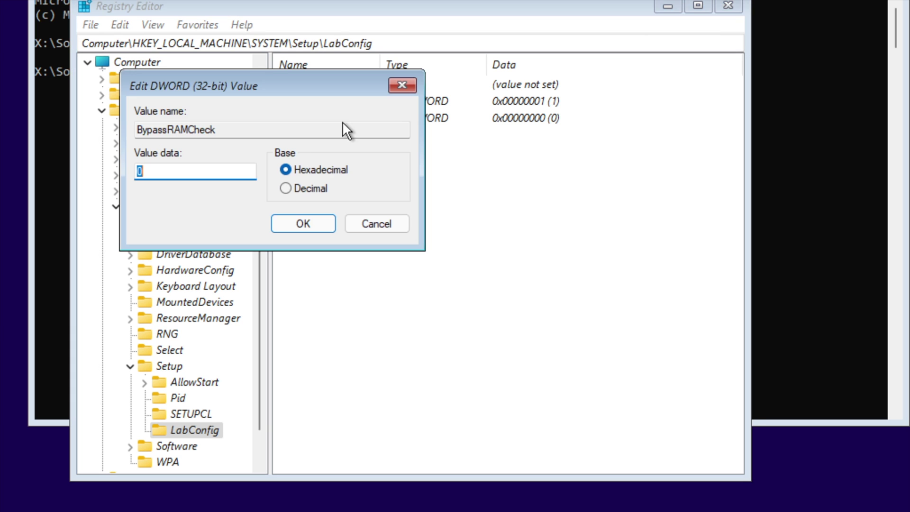
text(1)
key(Return)
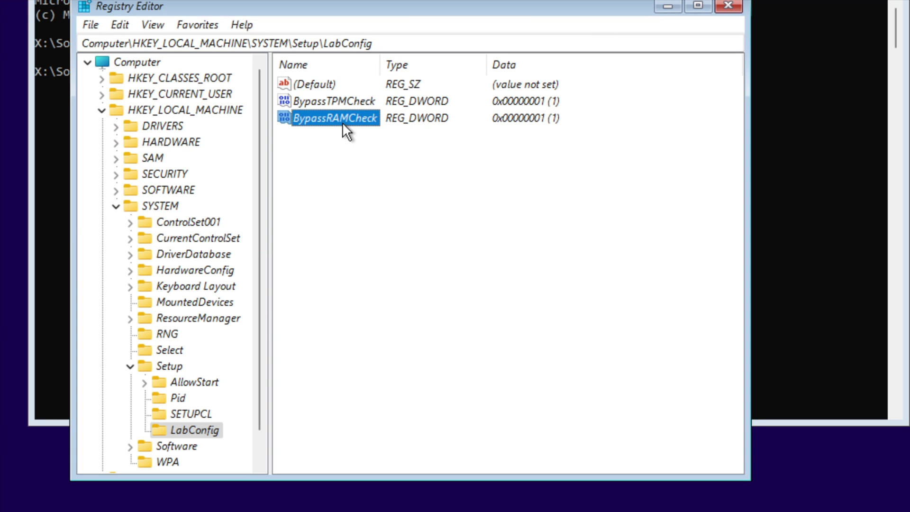
Create the DWORD (32-bit) value BypassSecureBootCheck in LabConfig with value data 1.
right_click(349, 177)
mouse_move(425, 193)
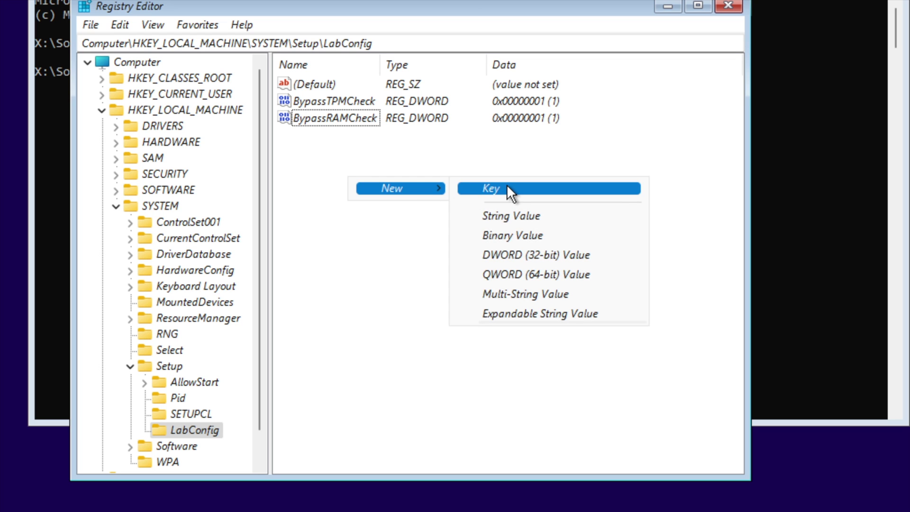
click(546, 251)
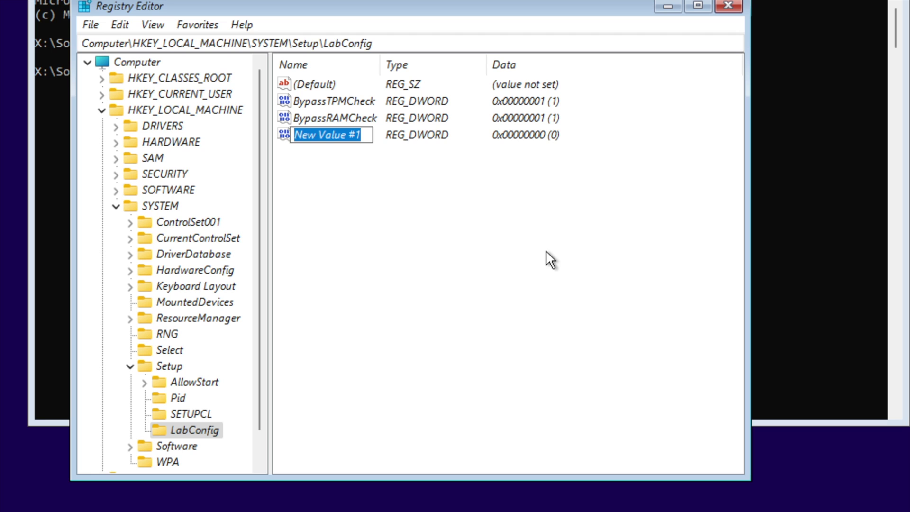
text(BypassSecureBoot)
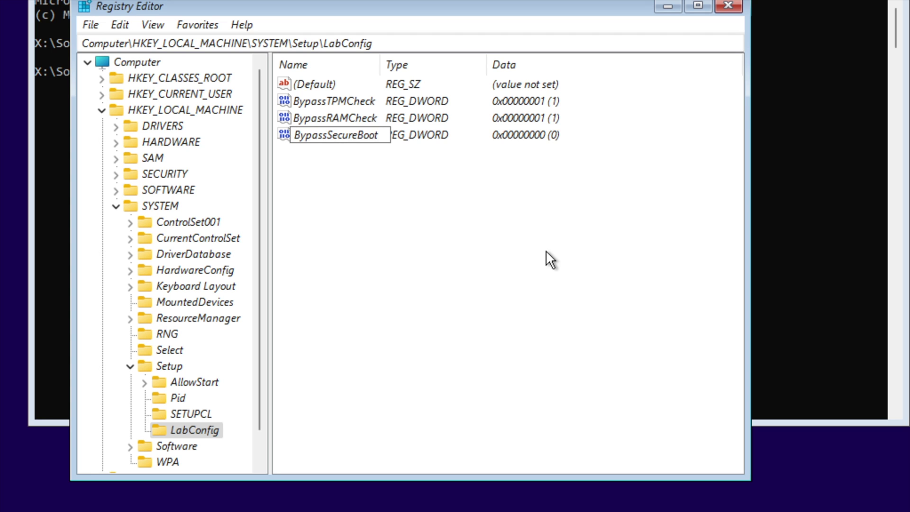
text(Check)
key(Return)
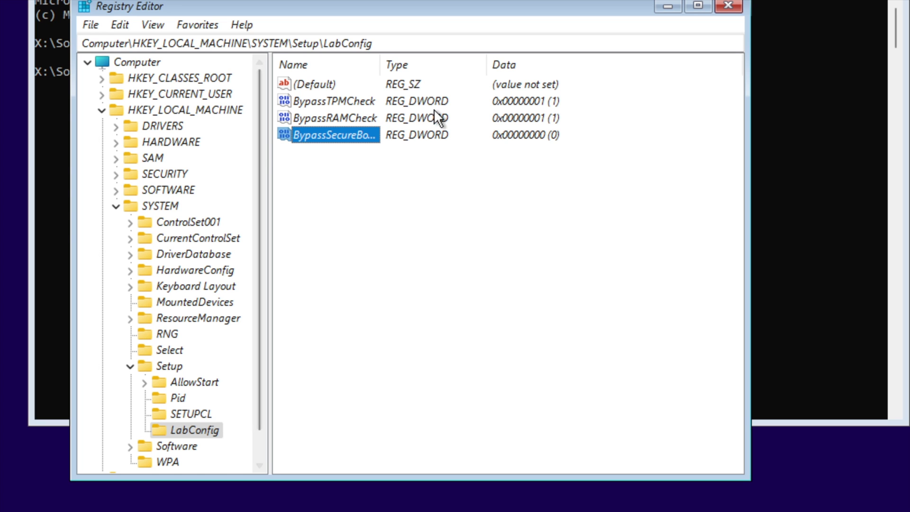
double_click(345, 136)
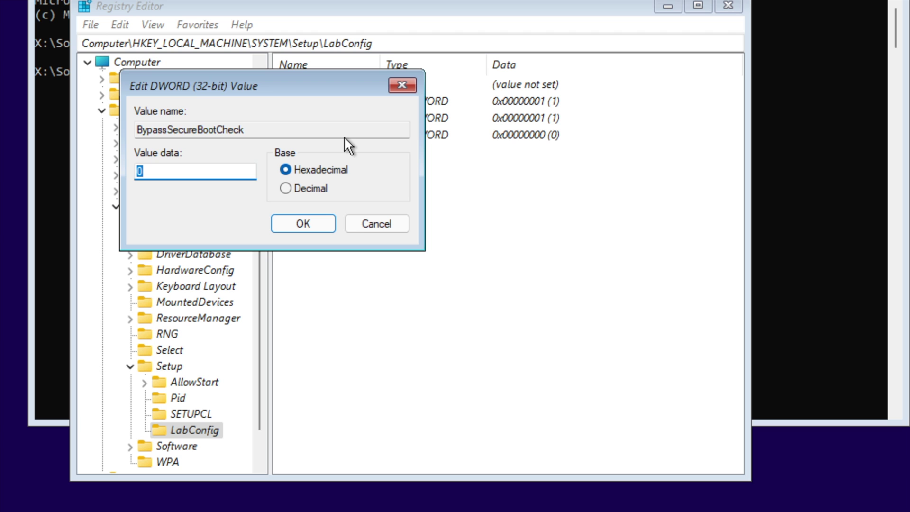
text(1)
key(Return)
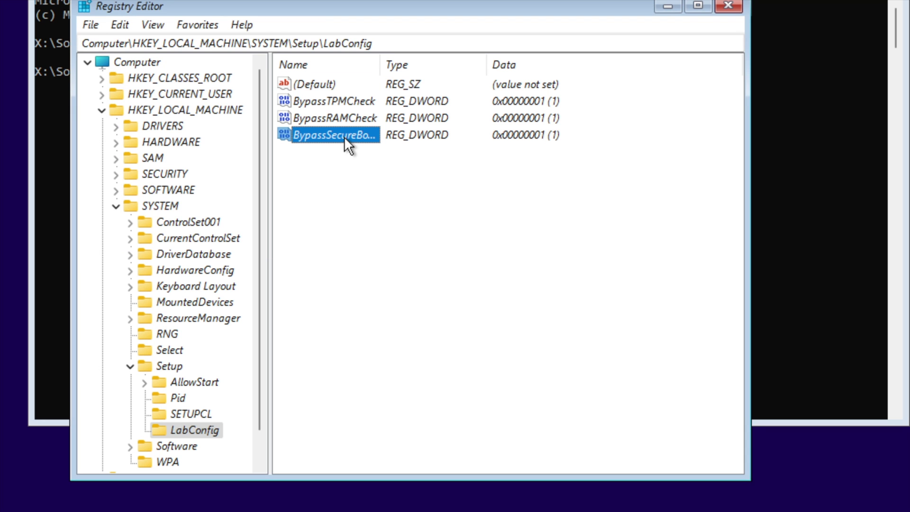
Close Registry Editor and the command prompt, then go back to the edition selection.
click(735, 5)
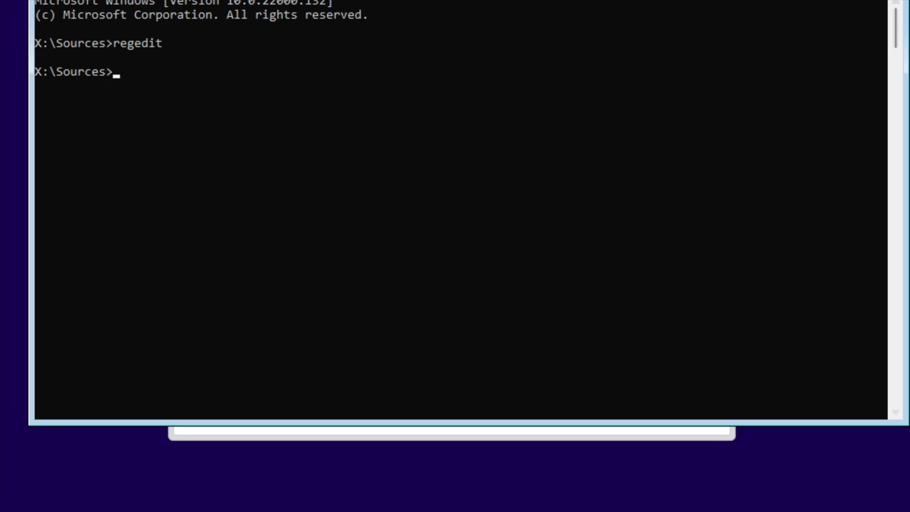
key(alt+F4)
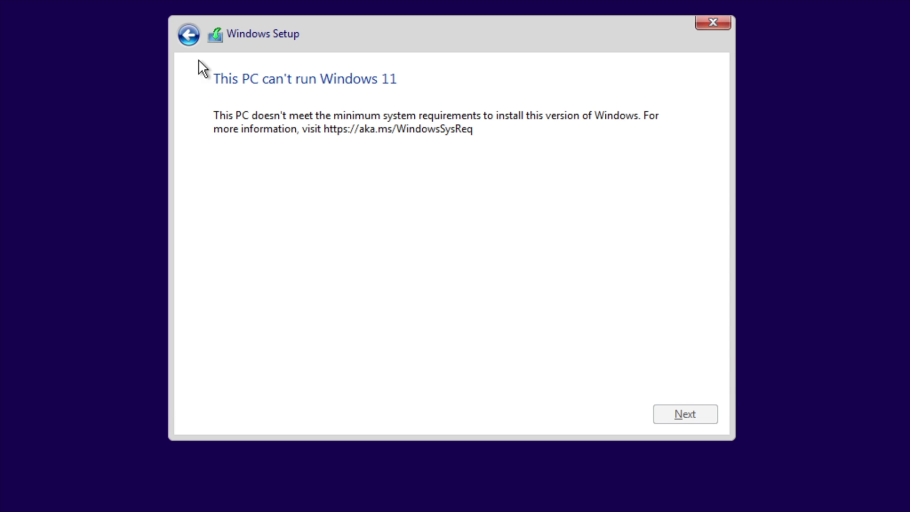
click(185, 39)
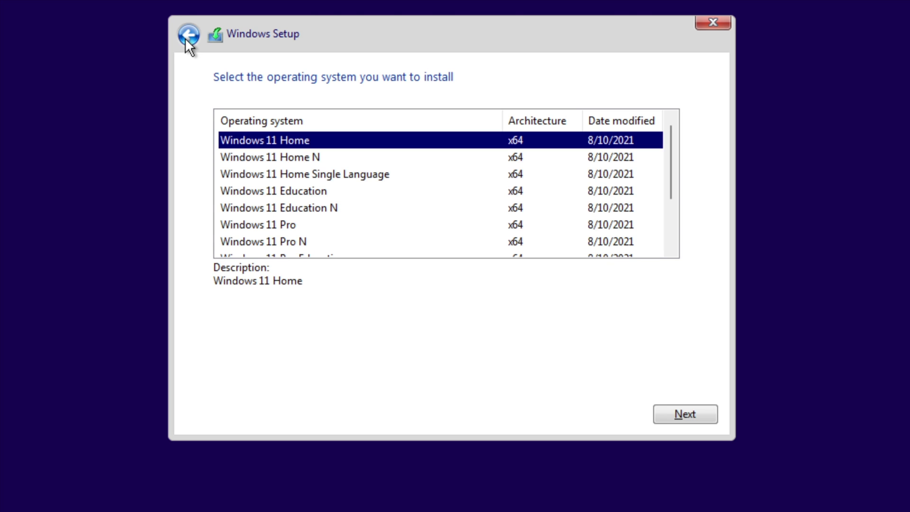
Continue with Windows 11 Home and accept the Microsoft Software License Terms.
click(682, 415)
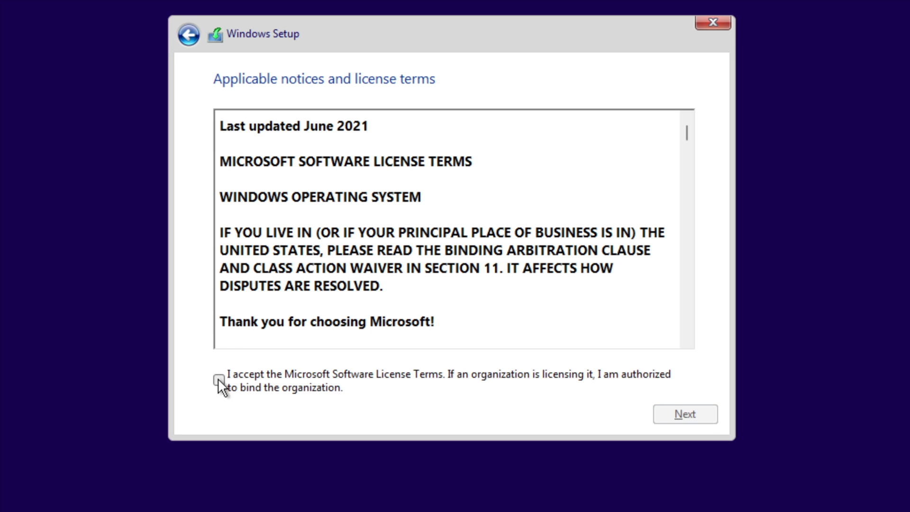
click(219, 379)
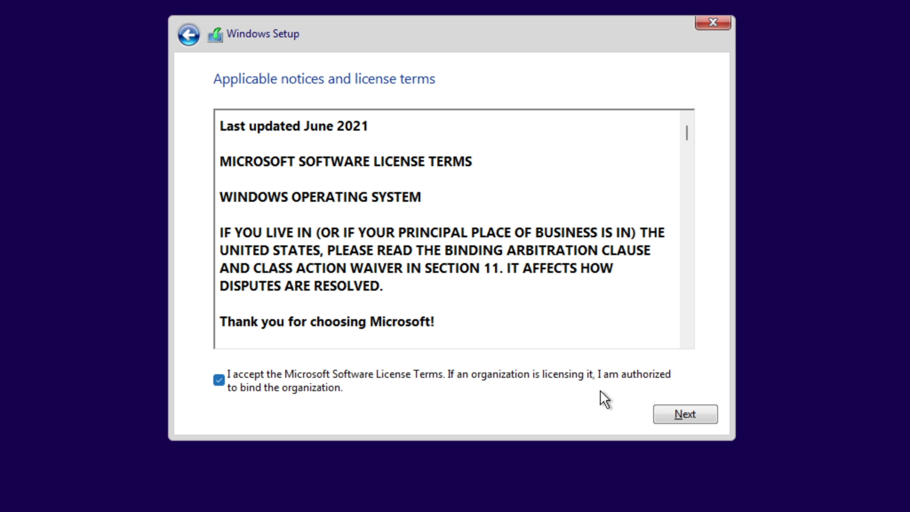
click(682, 413)
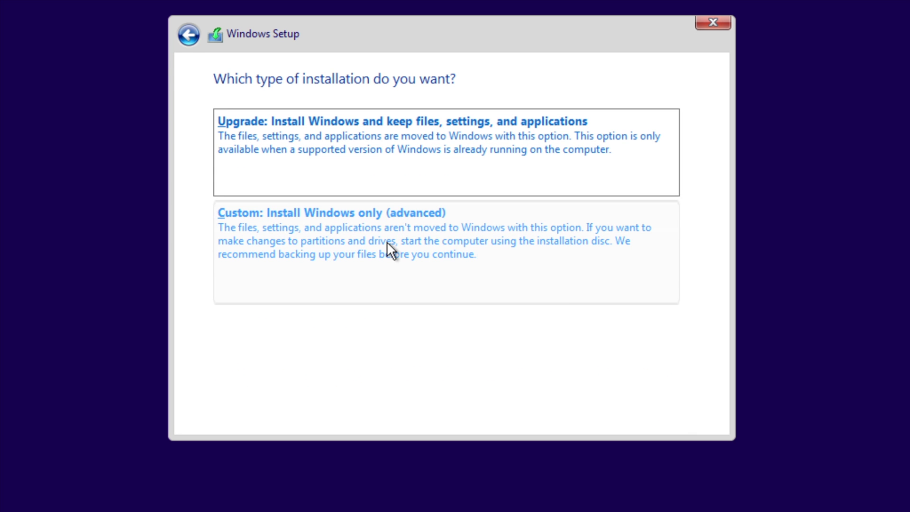